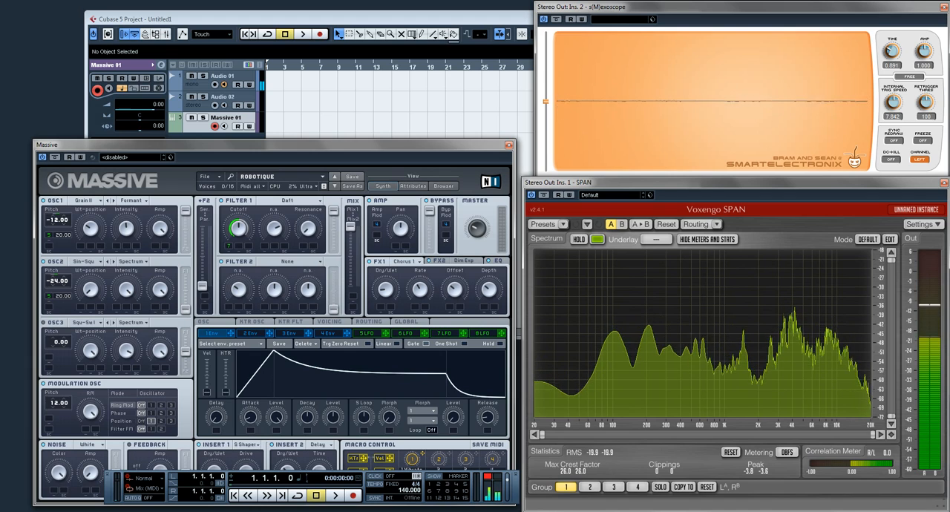
# Close the Massive window and set the oscilloscope's time to 1.059
pyautogui.hotkey('ctrl', 'w')
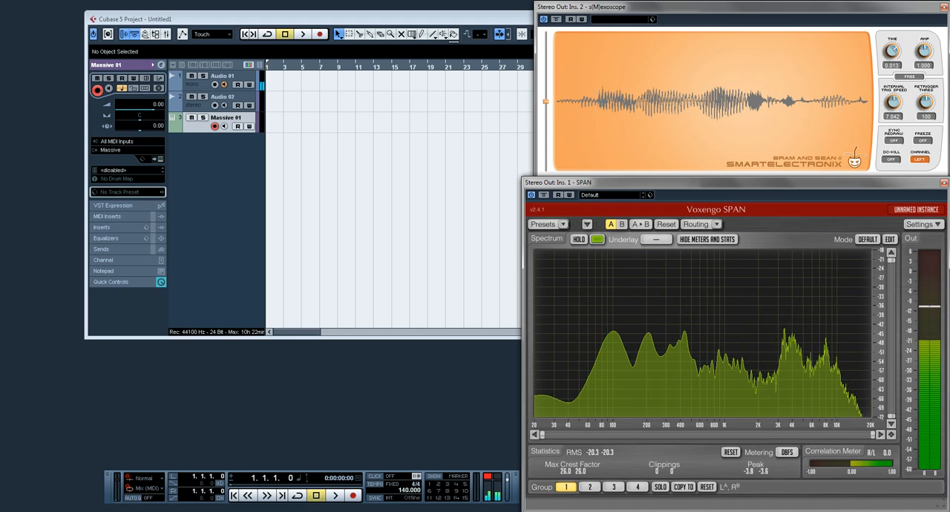
pyautogui.moveTo(894, 52); pyautogui.dragTo(897, 48)
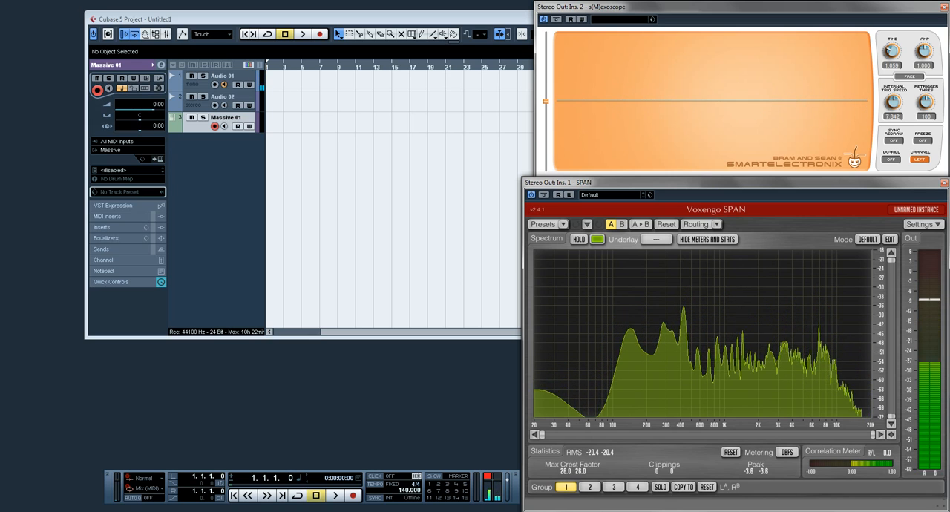
# Reopen Massive with a new blank sound, set the oscilloscope's time to 3.546 and show envelope 4
pyautogui.click(159, 159)
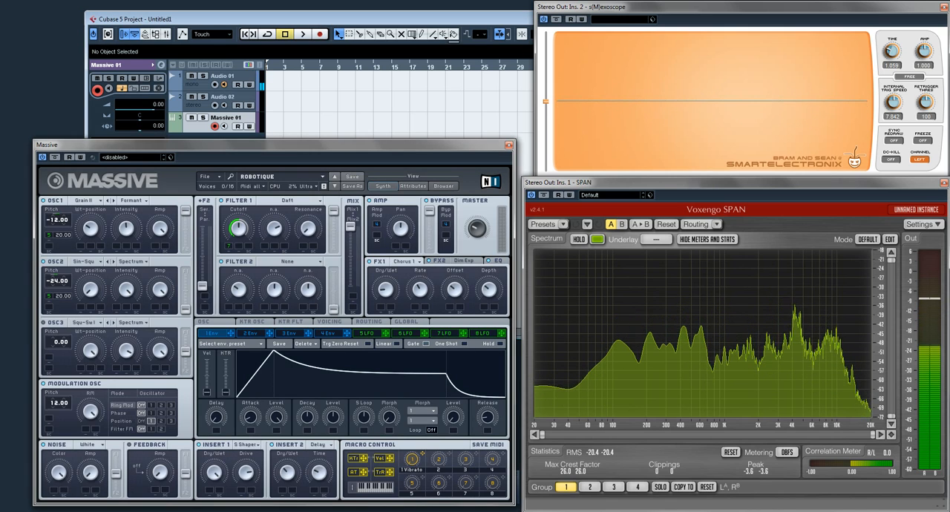
pyautogui.click(205, 176)
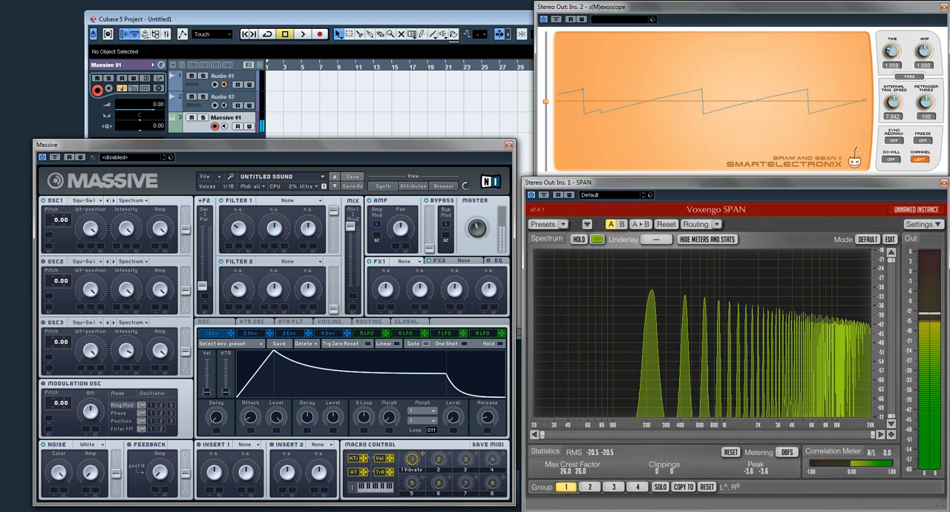
pyautogui.moveTo(891, 51); pyautogui.dragTo(891, 54)
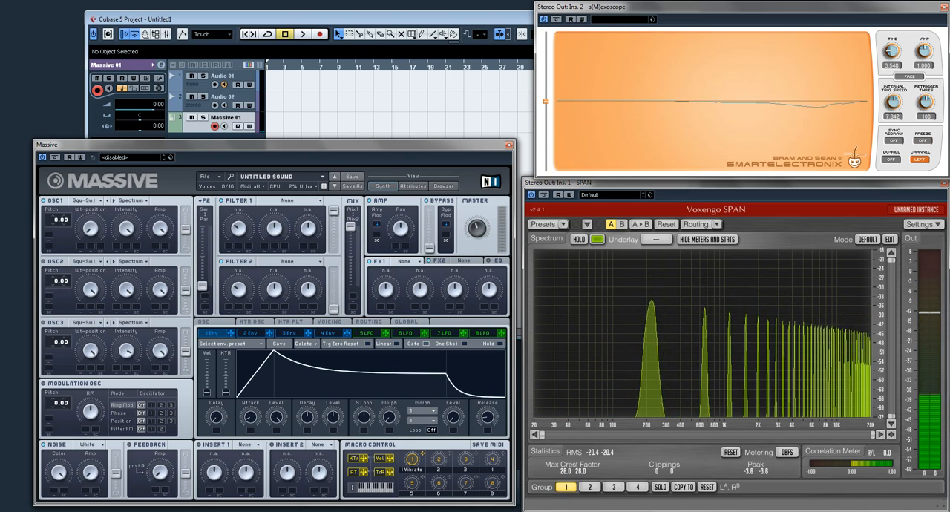
pyautogui.click(328, 333)
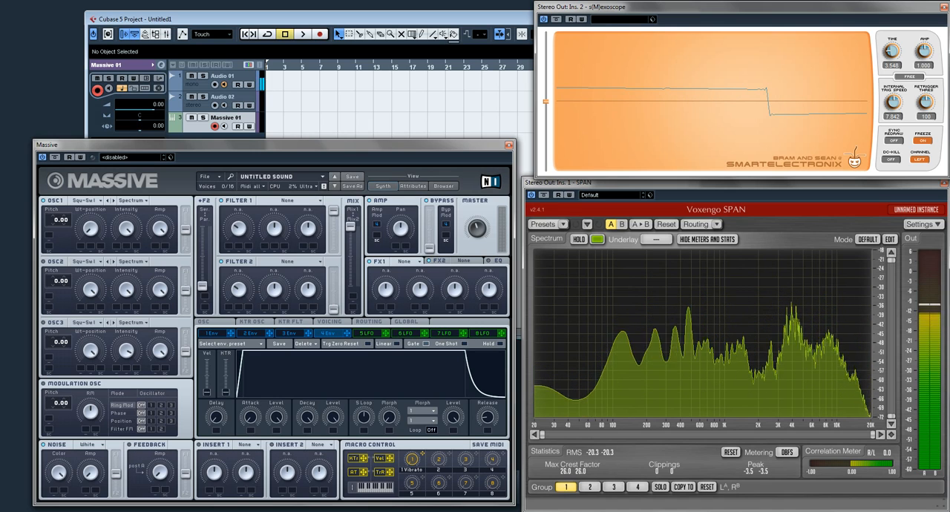
# Load the recently used robotique sound in Massive
pyautogui.click(210, 177)
pyautogui.moveTo(219, 188)
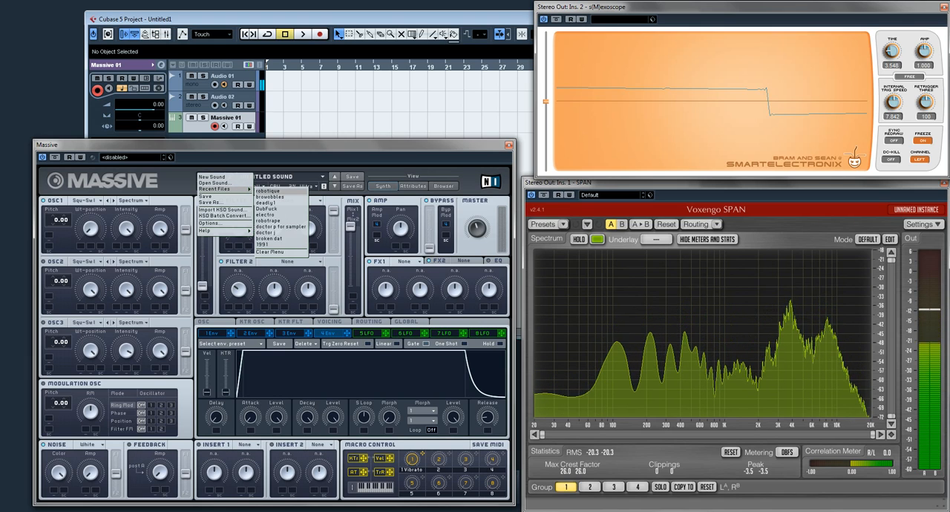
pyautogui.click(268, 191)
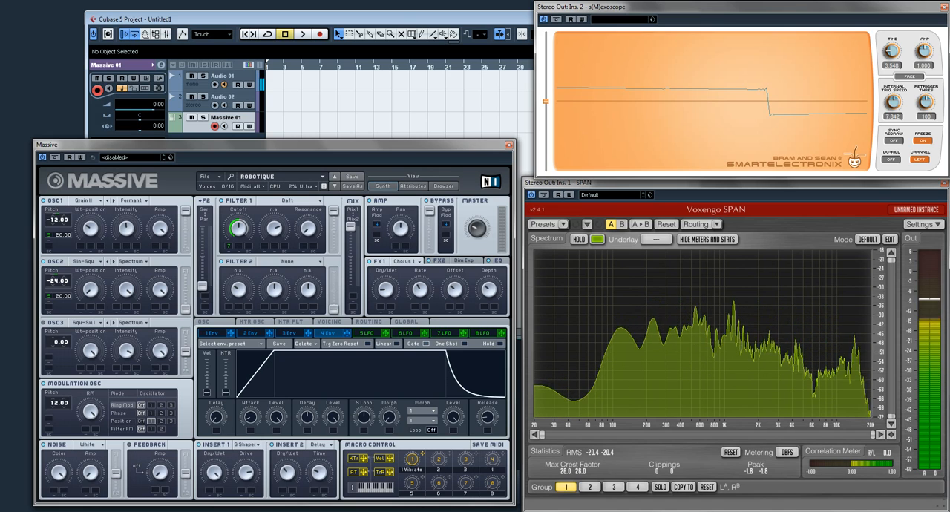
# Show envelope 1 and LFO 5, and switch LFO 5's Sync off and back on
pyautogui.click(212, 334)
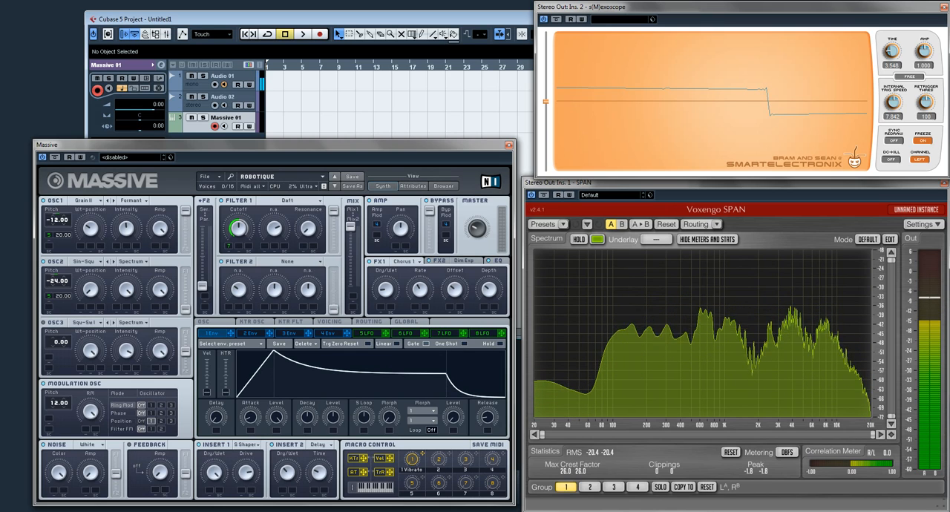
pyautogui.click(367, 333)
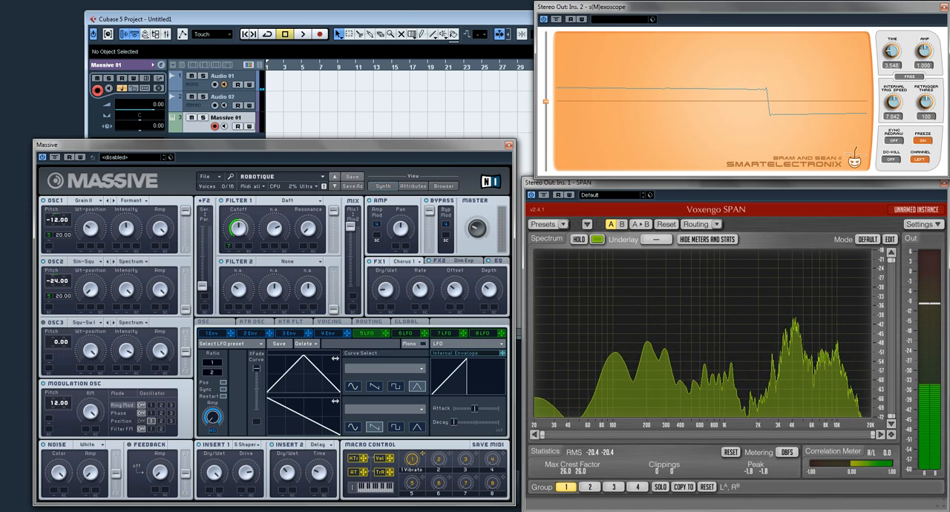
pyautogui.click(224, 390)
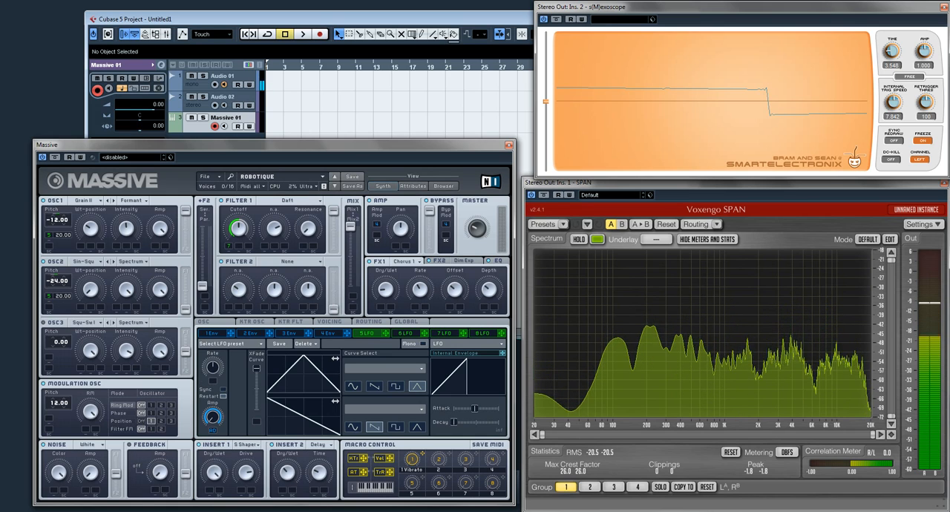
pyautogui.click(224, 390)
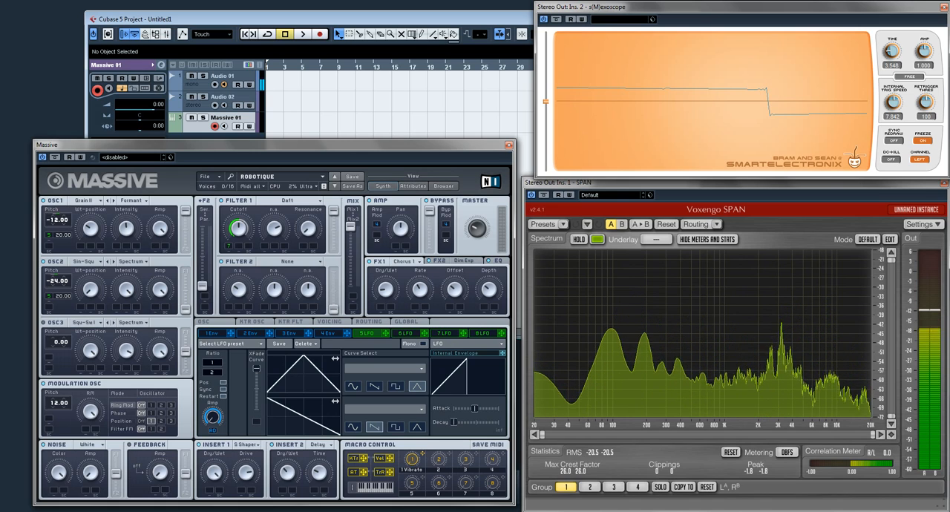
# Change modulator 6 from LFO to Performer and load the factory preset Random Freak
pyautogui.click(405, 333)
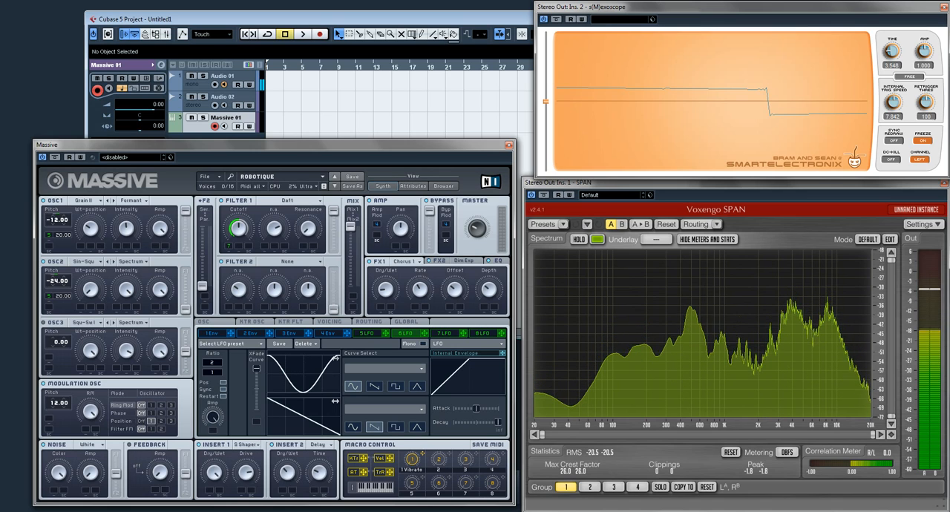
pyautogui.click(445, 343)
pyautogui.click(446, 351)
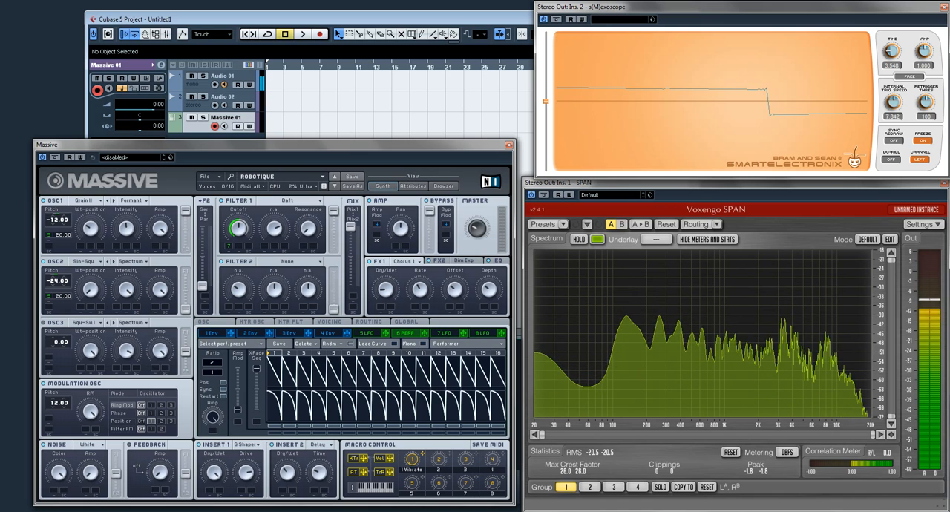
pyautogui.click(230, 344)
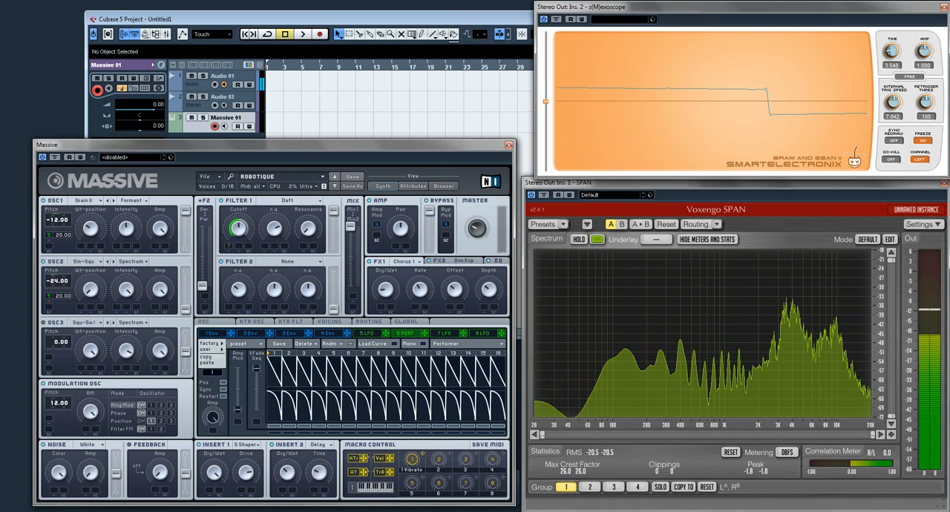
pyautogui.moveTo(210, 344)
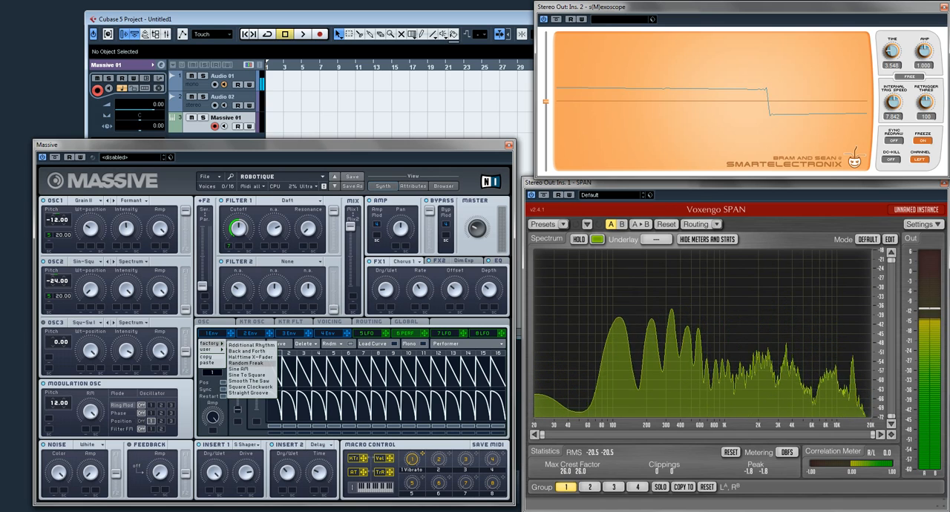
pyautogui.click(246, 364)
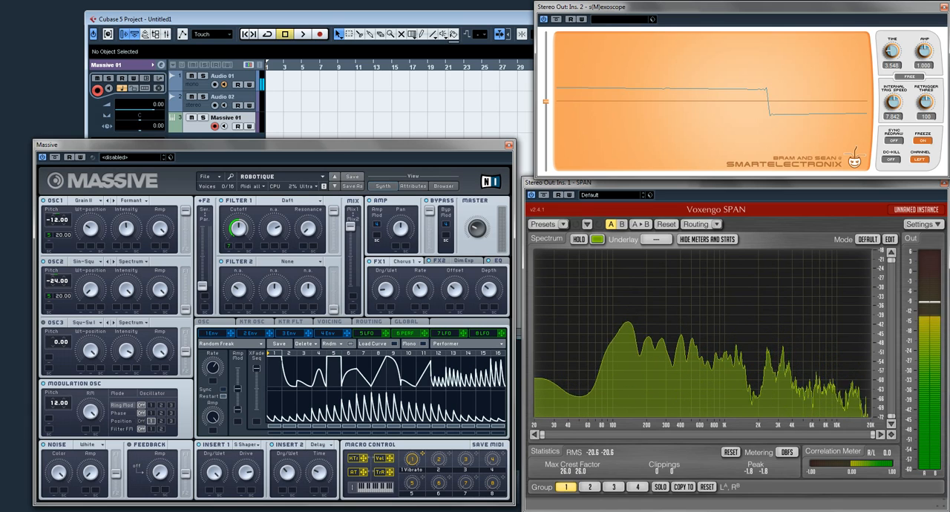
# Change modulator 6 to Stepper and try to draw values in its first steps
pyautogui.click(446, 343)
pyautogui.click(445, 356)
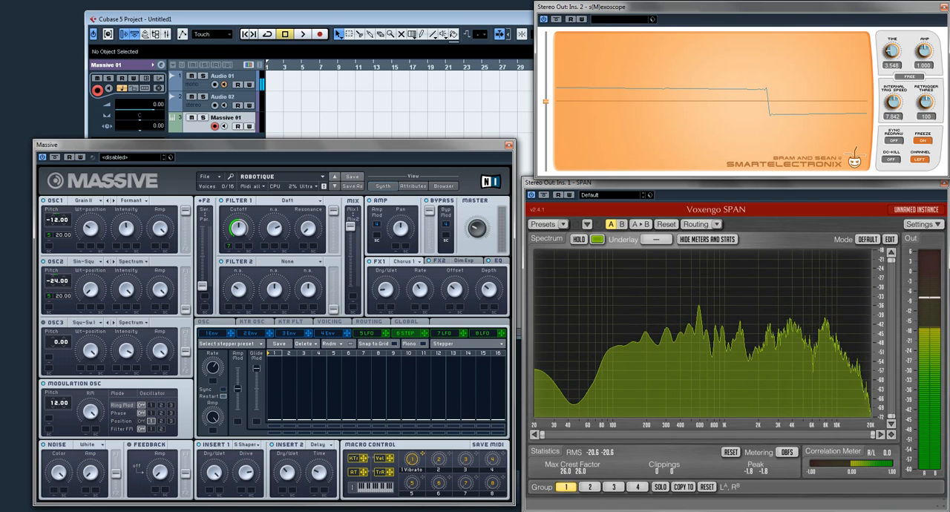
pyautogui.moveTo(275, 420)
pyautogui.mouseDown()
pyautogui.moveTo(274, 363)
pyautogui.moveTo(276, 427)
pyautogui.moveTo(289, 431)
pyautogui.mouseUp()
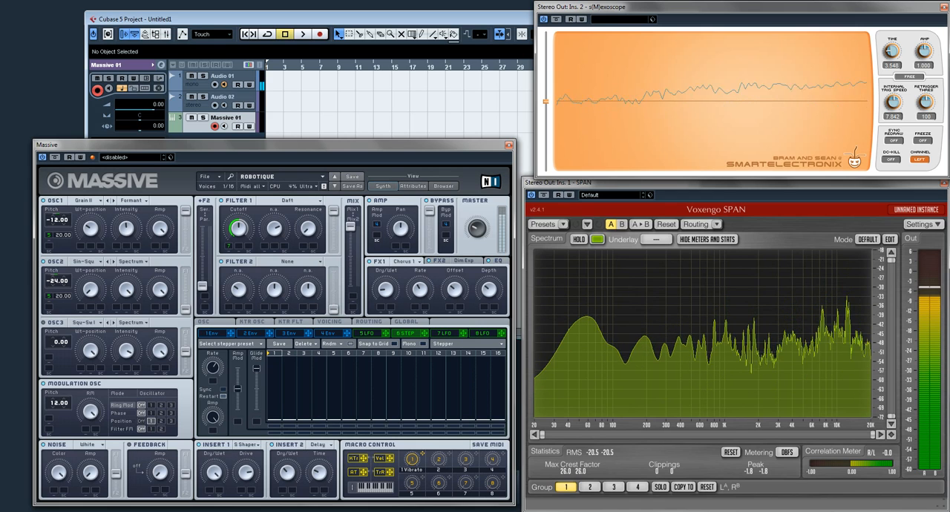
# Set the oscilloscope's time to 0.421 and show the settings of LFO 7 and LFO 5
pyautogui.moveTo(892, 52); pyautogui.dragTo(892, 40)
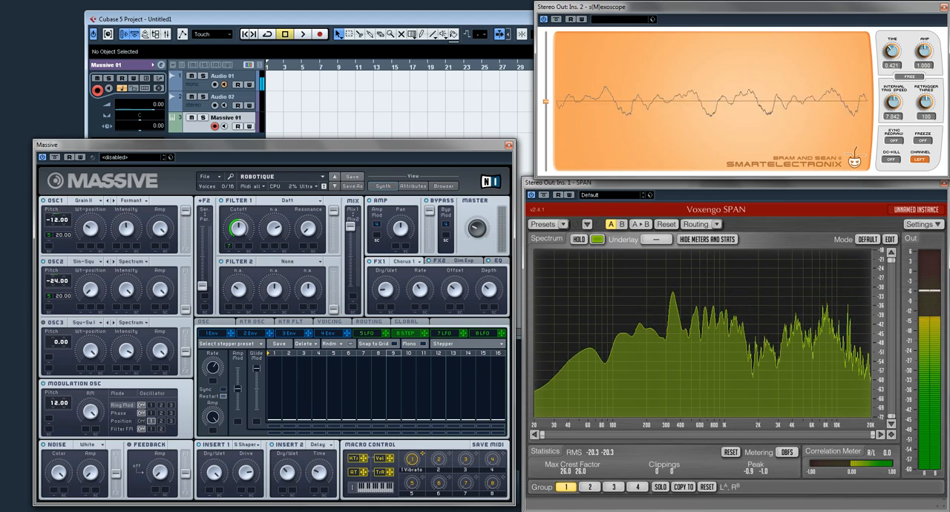
pyautogui.click(444, 334)
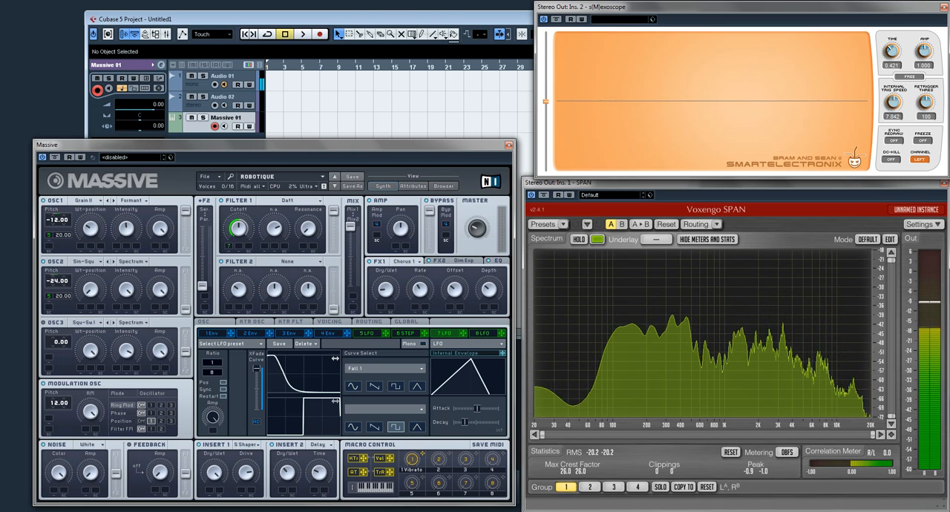
pyautogui.click(366, 333)
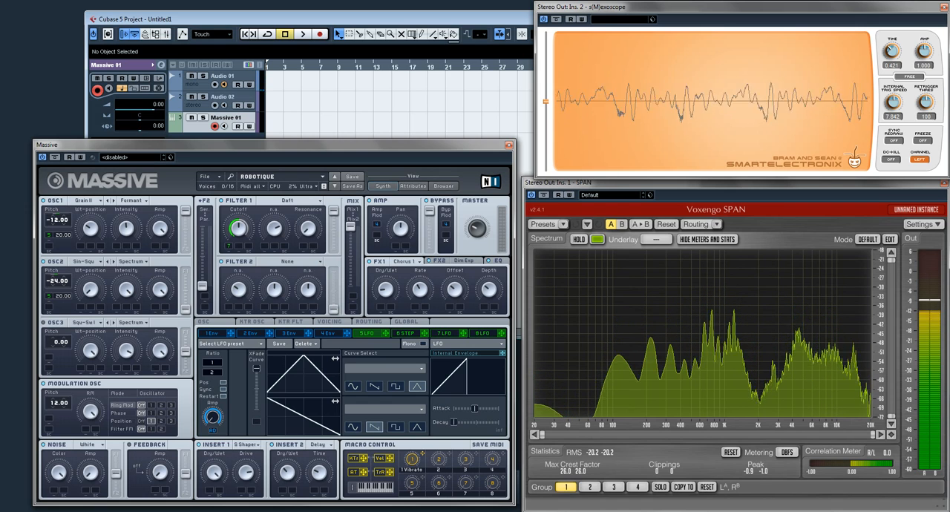
# Load the factory preset Rotor into envelope 1
pyautogui.click(212, 333)
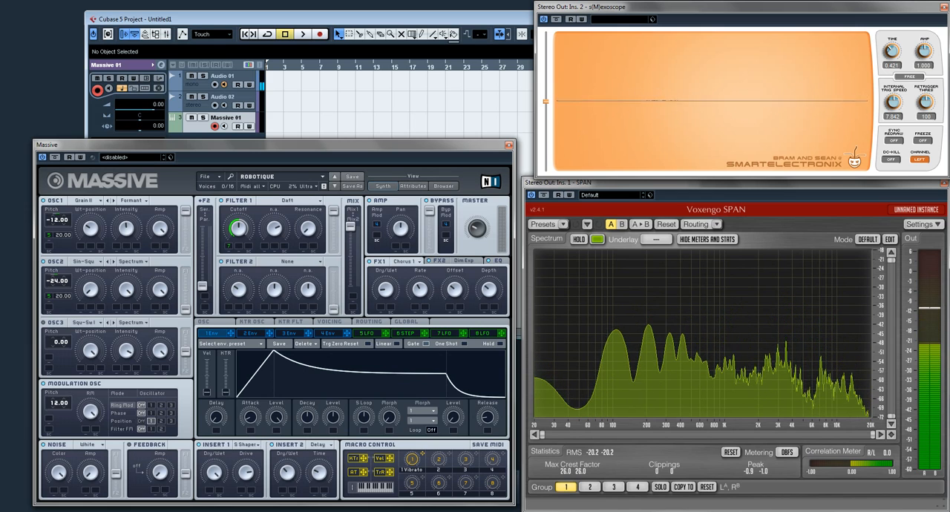
pyautogui.click(223, 344)
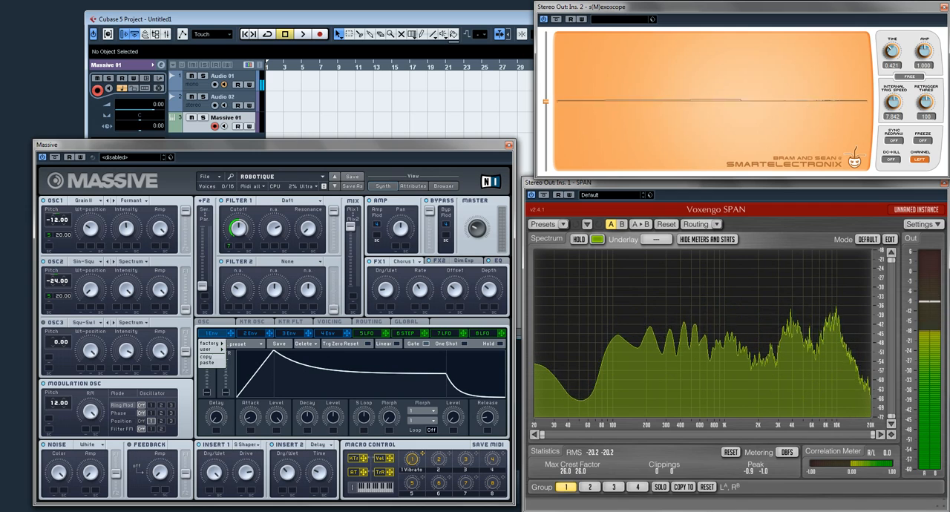
pyautogui.moveTo(214, 343)
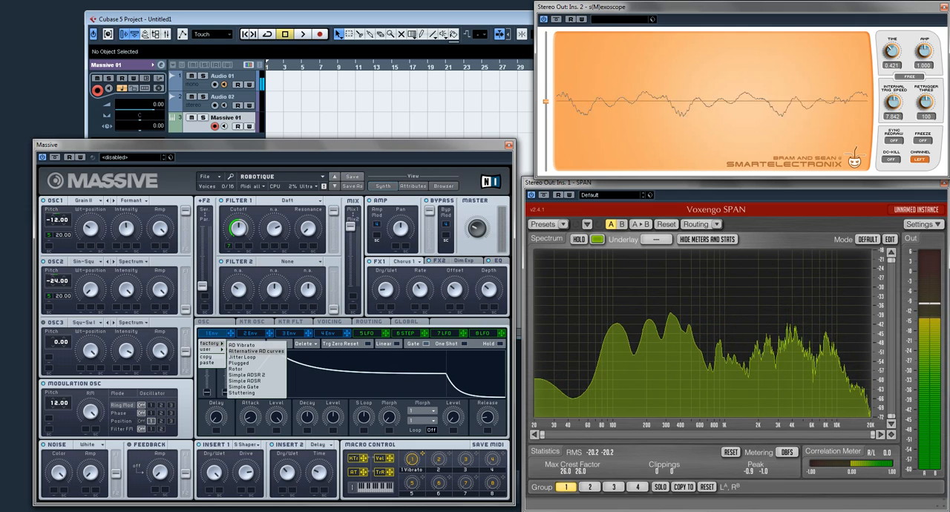
pyautogui.click(237, 369)
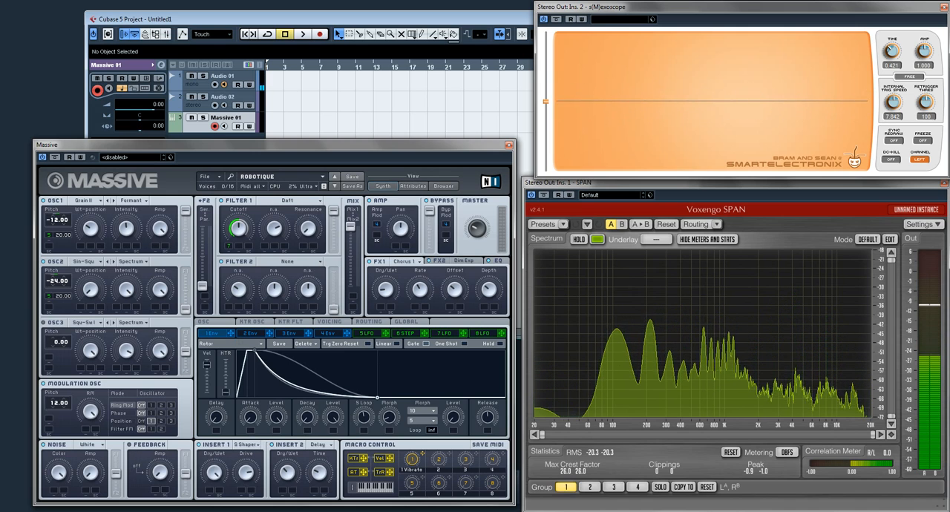
# Load the user preset Jitter Loop into envelope 1
pyautogui.click(214, 344)
pyautogui.moveTo(211, 350)
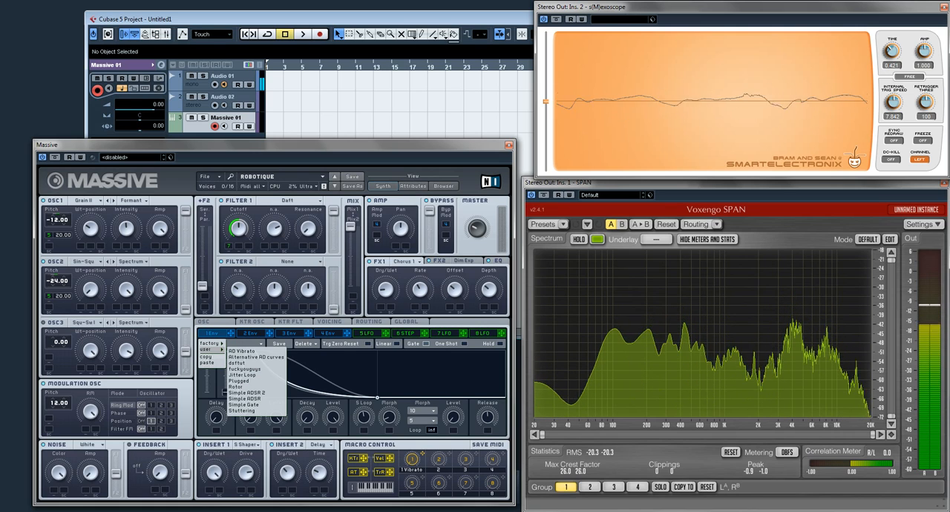
pyautogui.click(242, 375)
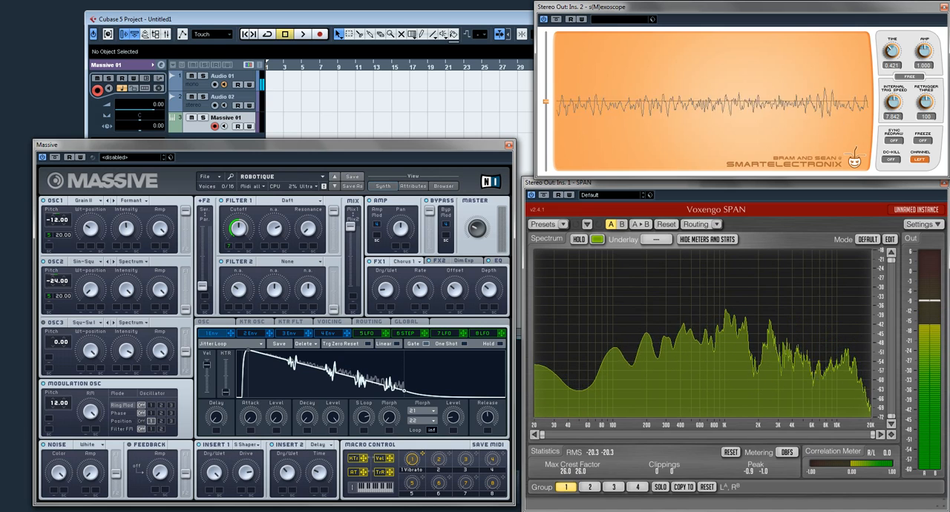
# Show LFO 5 and change modulator 6 from Stepper back to Performer
pyautogui.click(367, 333)
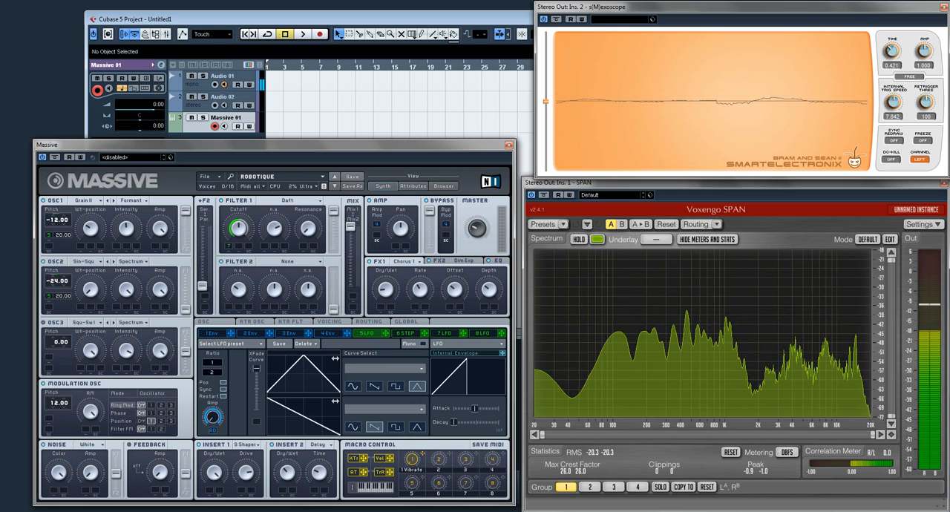
pyautogui.click(406, 334)
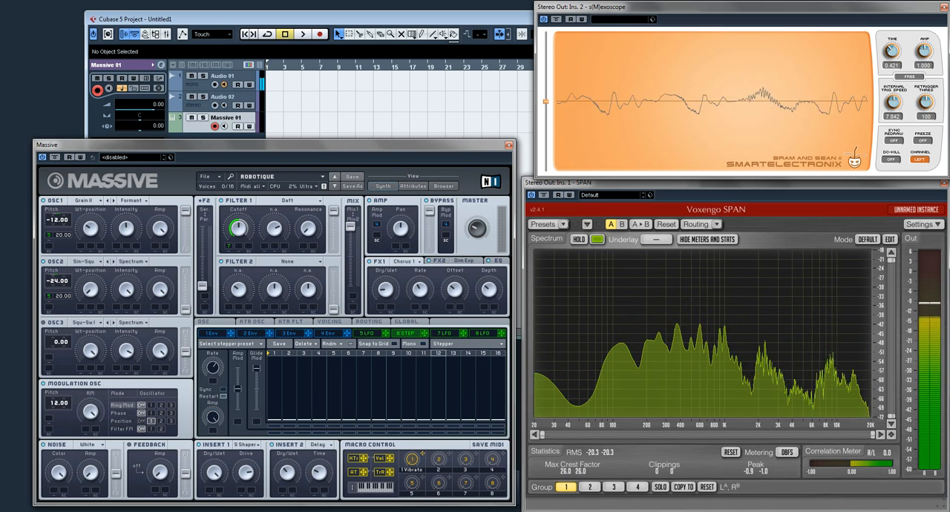
pyautogui.click(444, 344)
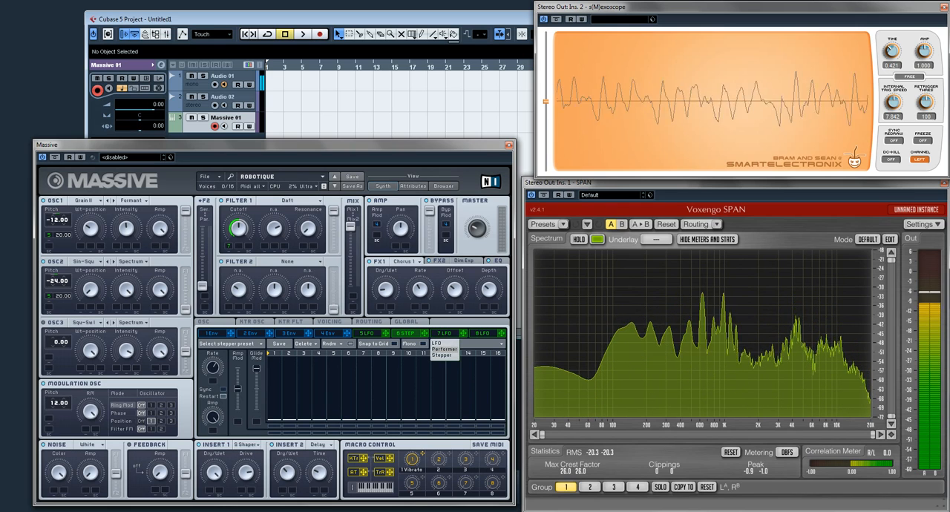
pyautogui.click(445, 349)
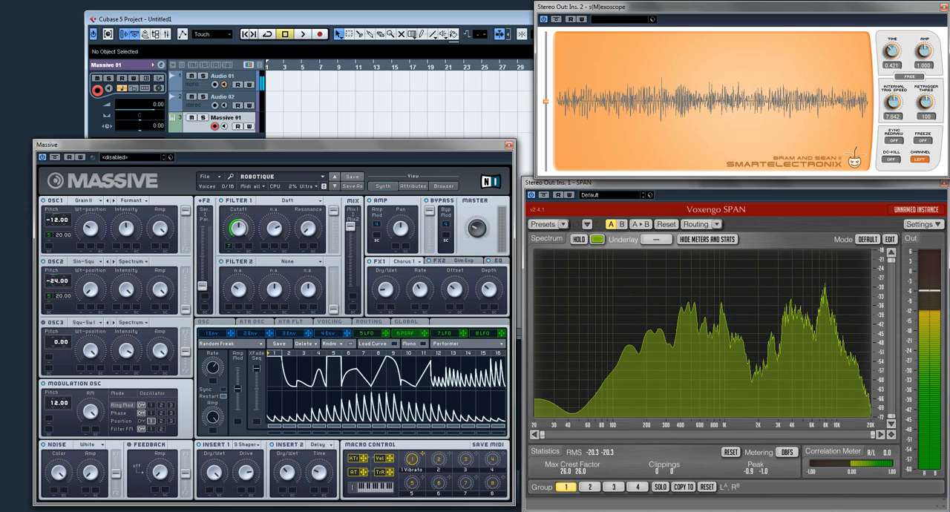
# Start MIDI Learn for the Filter 1 resonance control
pyautogui.rightClick(305, 227)
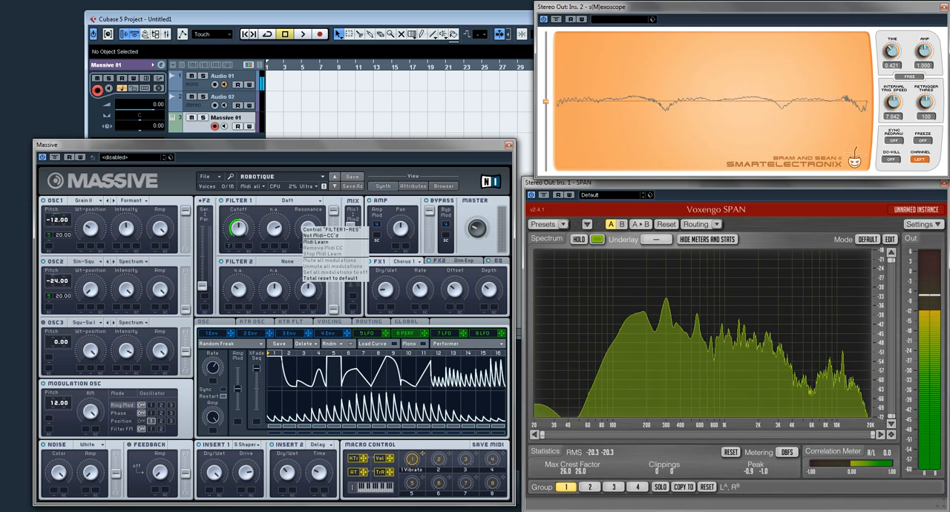
pyautogui.click(320, 242)
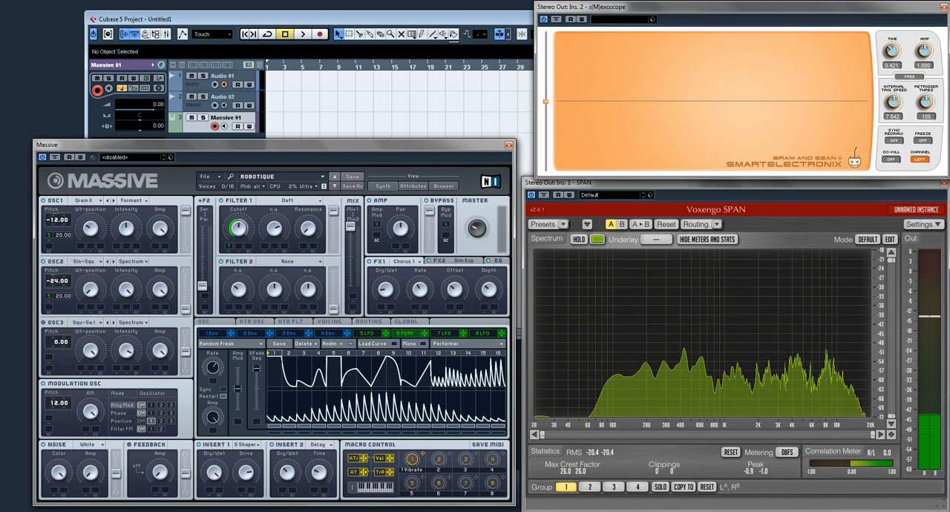
# Show the Volume automation lane of the Massive 01 track and close the Massive window
pyautogui.click(173, 127)
pyautogui.moveTo(182, 145)
pyautogui.mouseDown()
pyautogui.moveTo(175, 179)
pyautogui.moveTo(180, 143)
pyautogui.mouseUp()
pyautogui.click(509, 145)
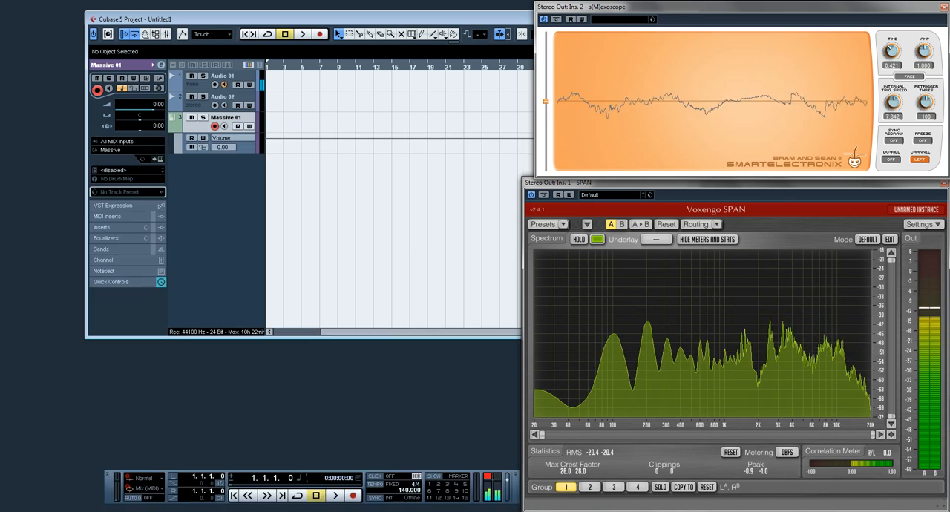
# Browse Massive's automatable parameters, from the macros through the oscillators, filters and effects to the modulators, for the Massive 01 automation lane, without adding one
pyautogui.click(221, 138)
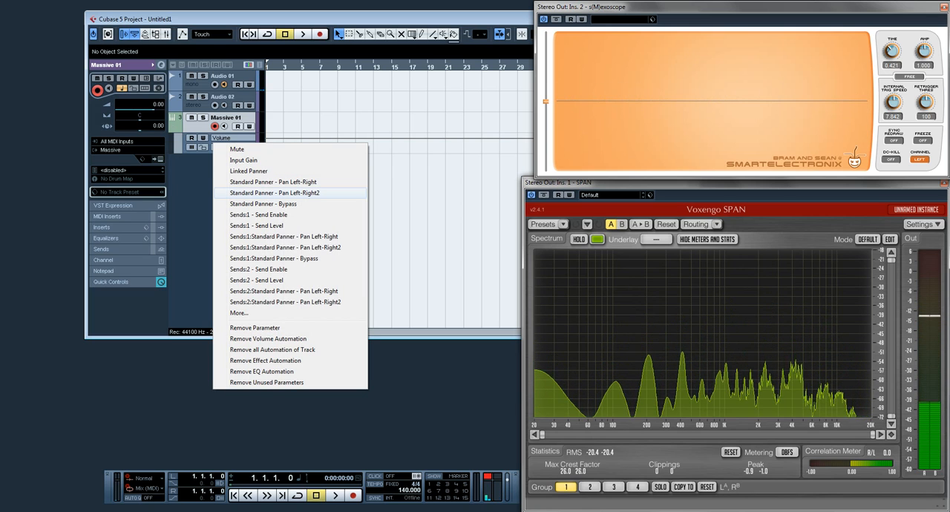
pyautogui.click(239, 312)
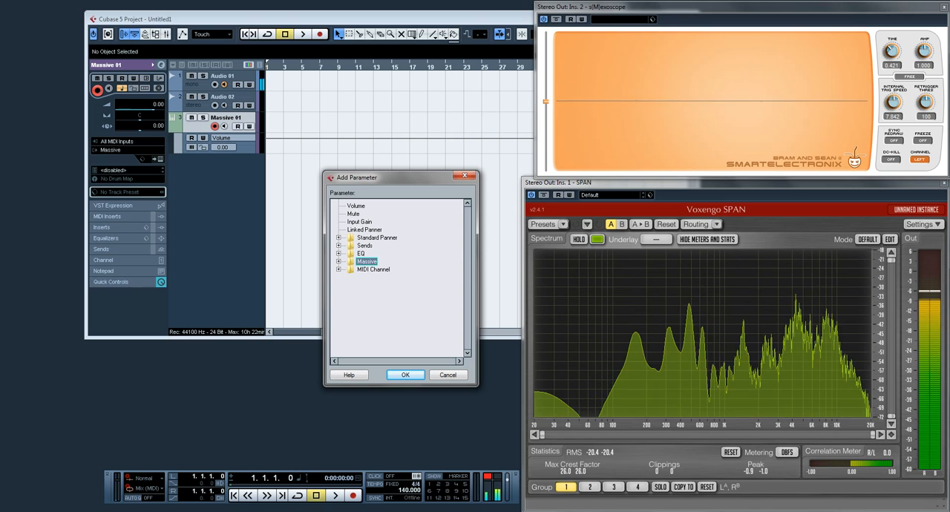
pyautogui.click(340, 262)
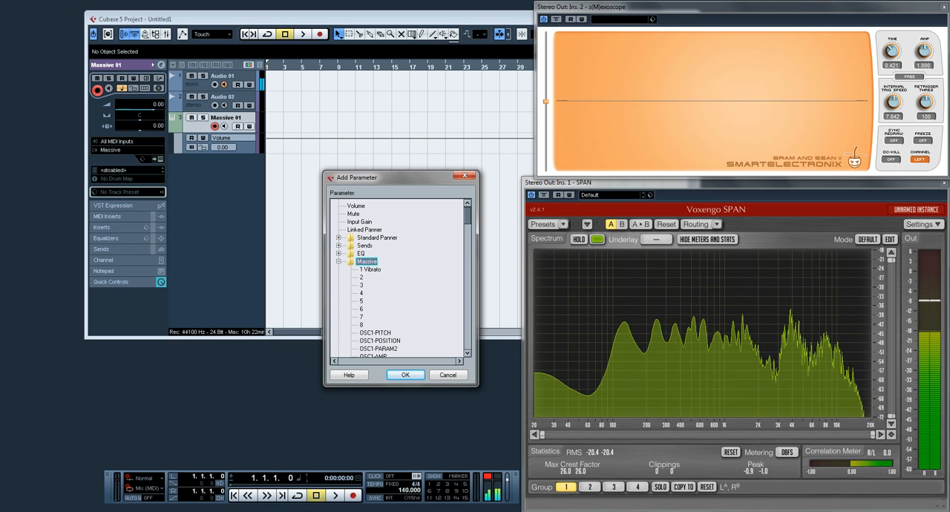
pyautogui.scroll(-8, 401, 278)
pyautogui.scroll(4, 401, 279)
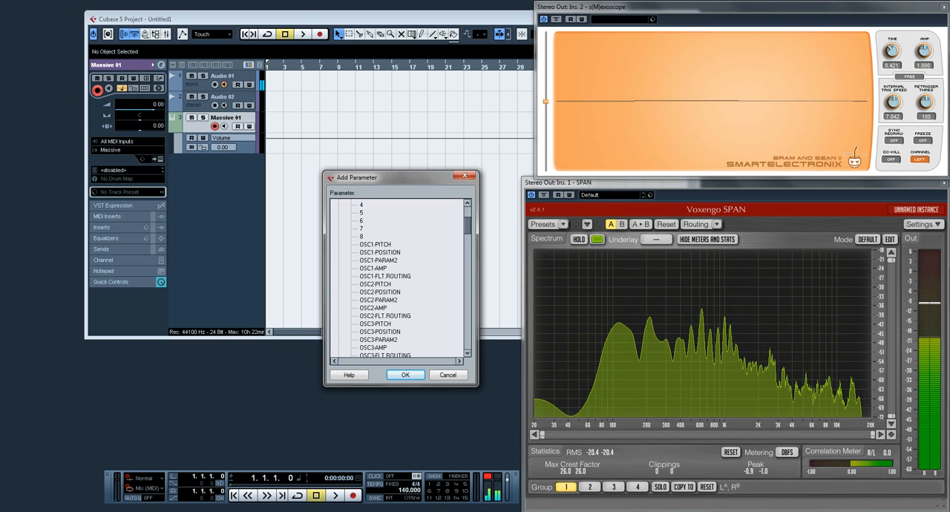
pyautogui.scroll(-4, 401, 278)
pyautogui.scroll(-4, 401, 278)
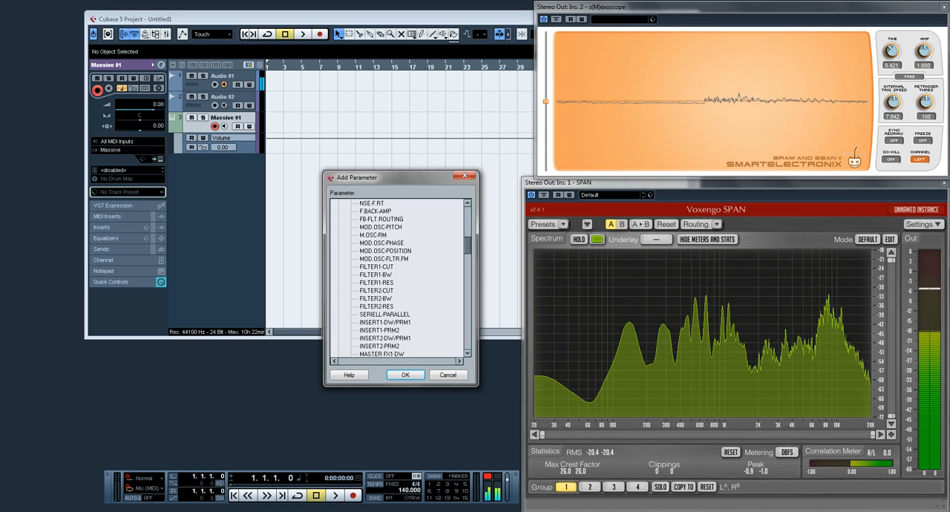
pyautogui.scroll(-4, 401, 278)
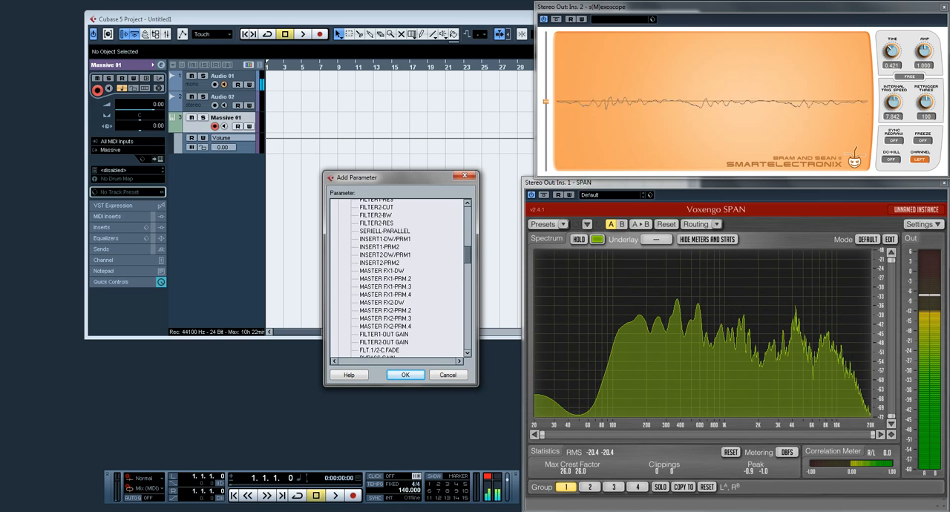
pyautogui.scroll(-4, 401, 278)
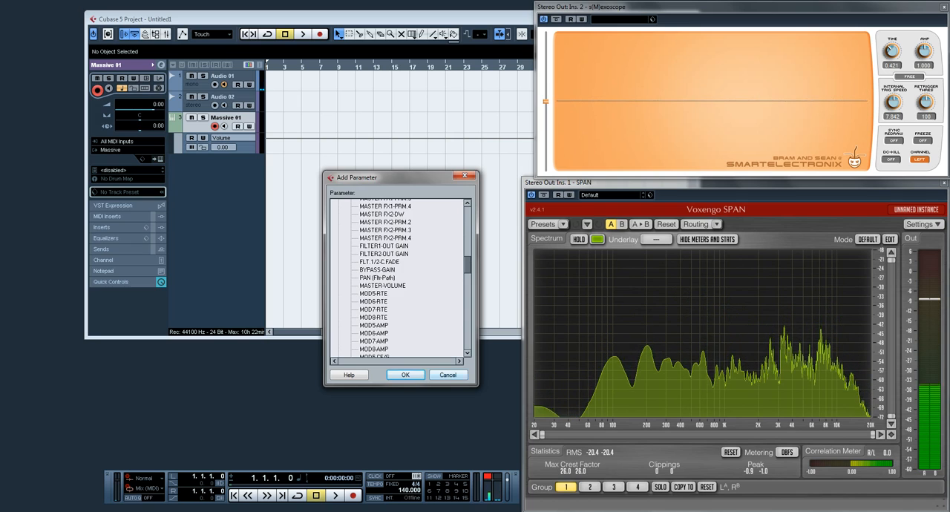
pyautogui.press('Escape')
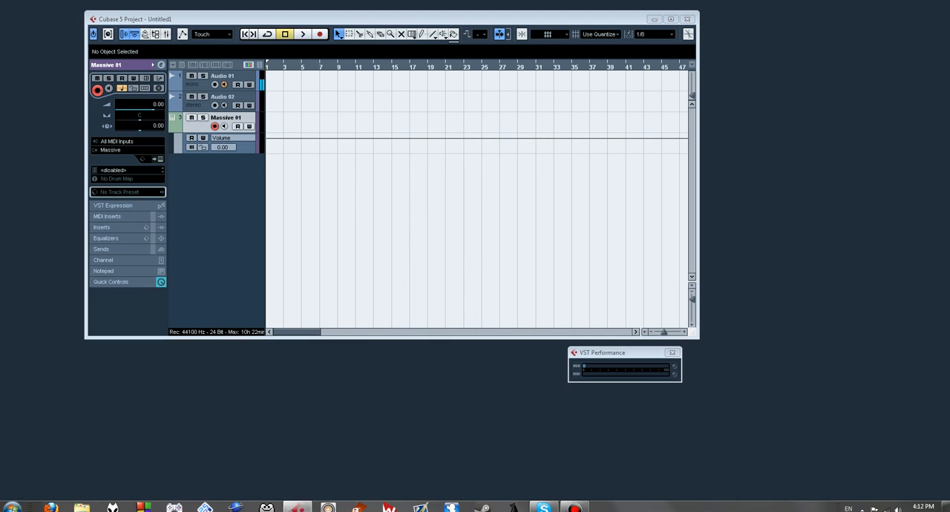
# Switch to the web browser and open the YouTube home page
pyautogui.press('super')
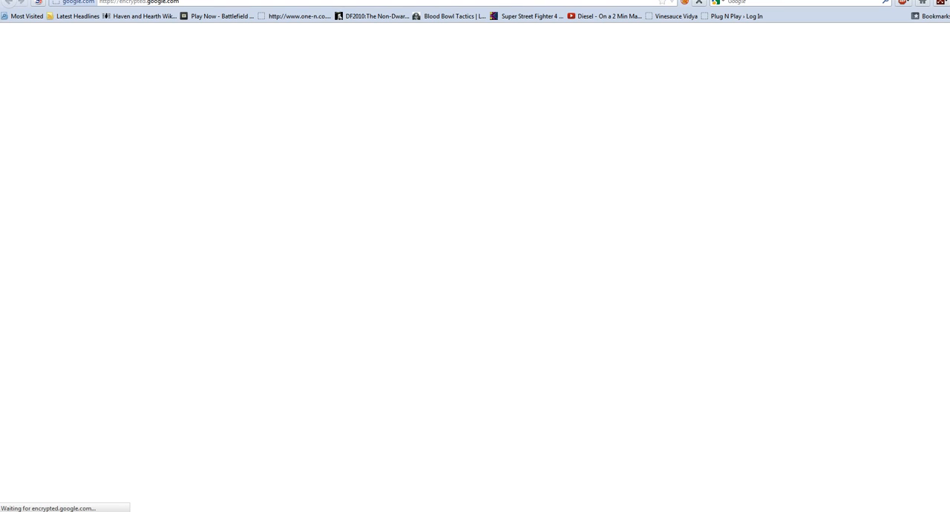
pyautogui.click(140, 1)
pyautogui.write('youtube')
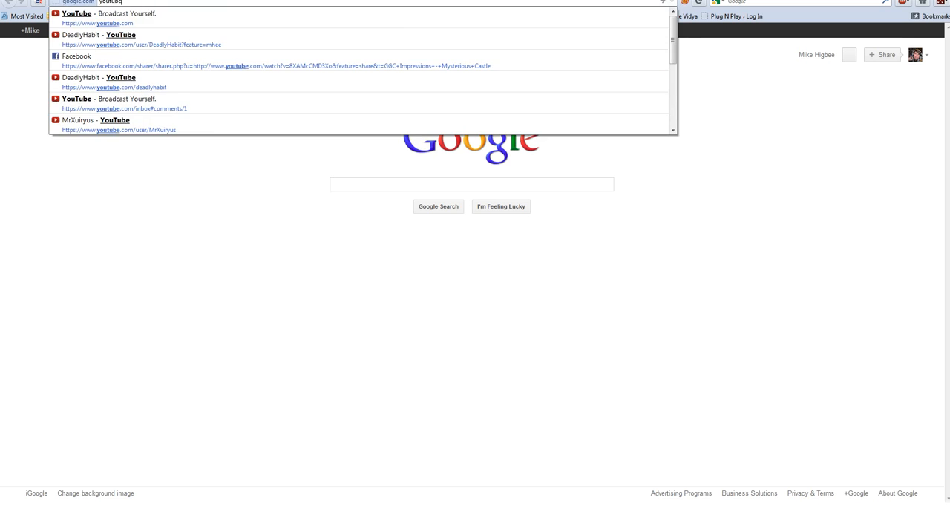
pyautogui.press('Down')
pyautogui.press('Return')
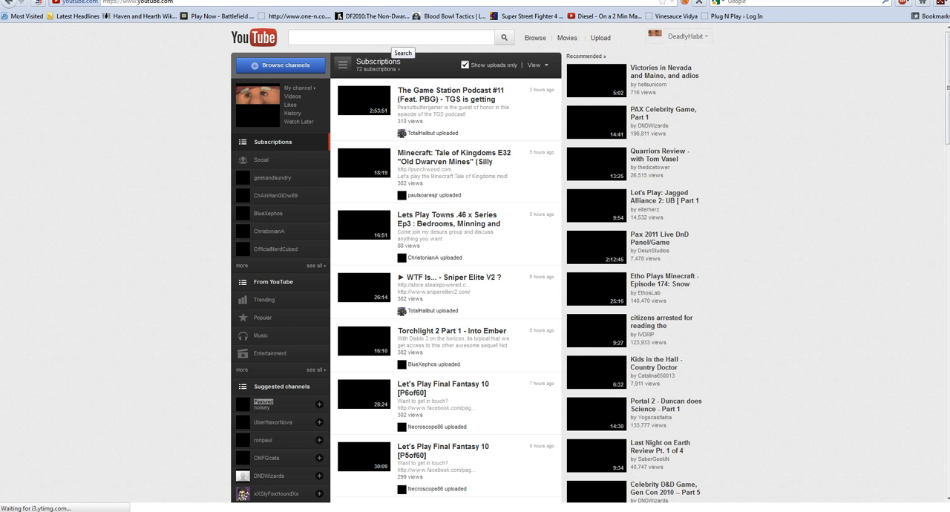
# Search YouTube for "deadly habit pusherman"
pyautogui.write('deadly habit ')
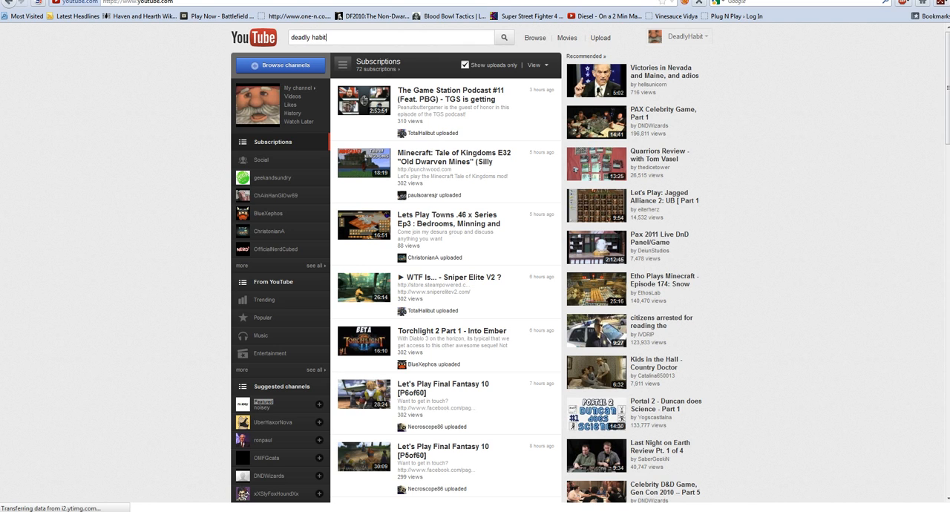
pyautogui.write('pusherman')
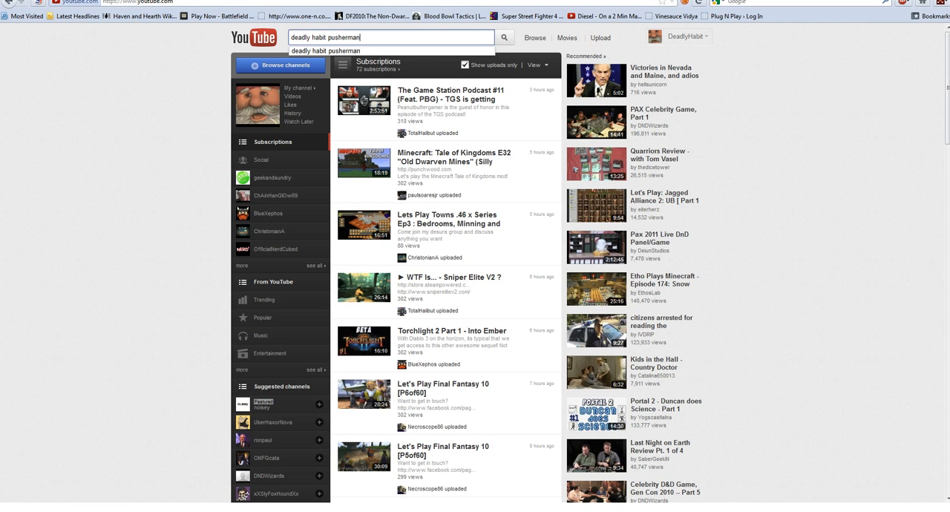
pyautogui.press('Return')
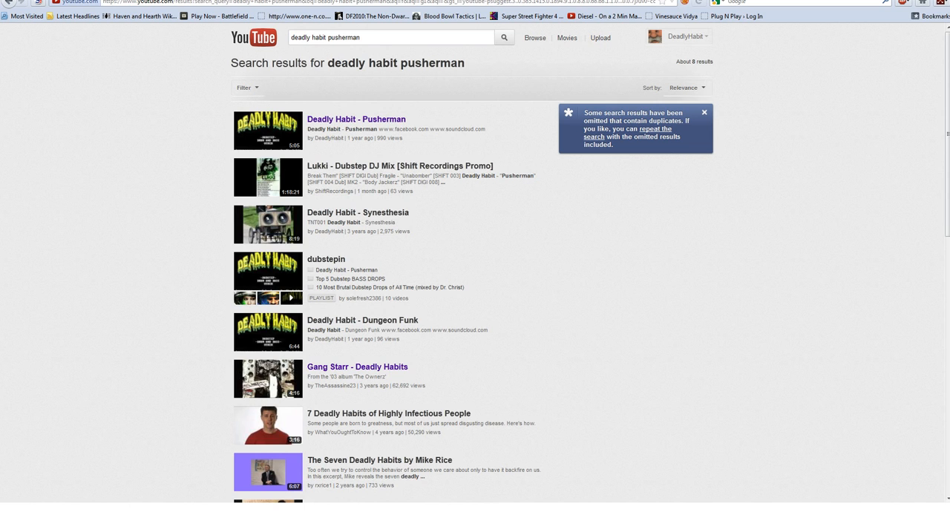
# Open the video "Deadly Habit - Pusherman", skip ahead to listen to a section of it, and pause at 1:09
pyautogui.click(356, 118)
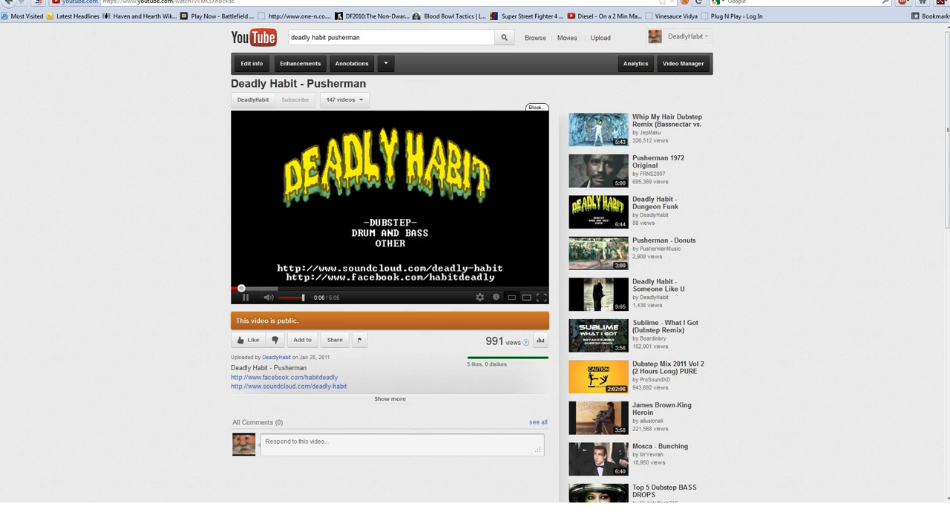
pyautogui.click(265, 288)
pyautogui.click(246, 297)
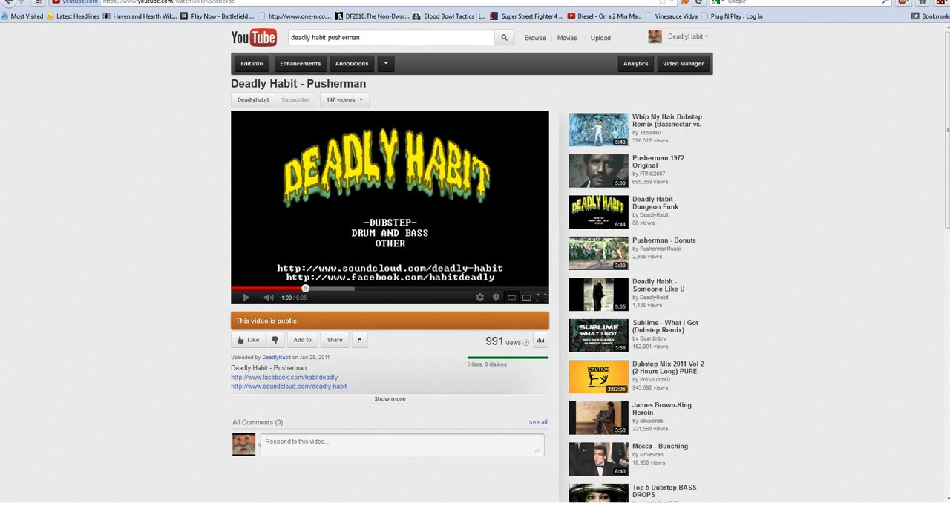